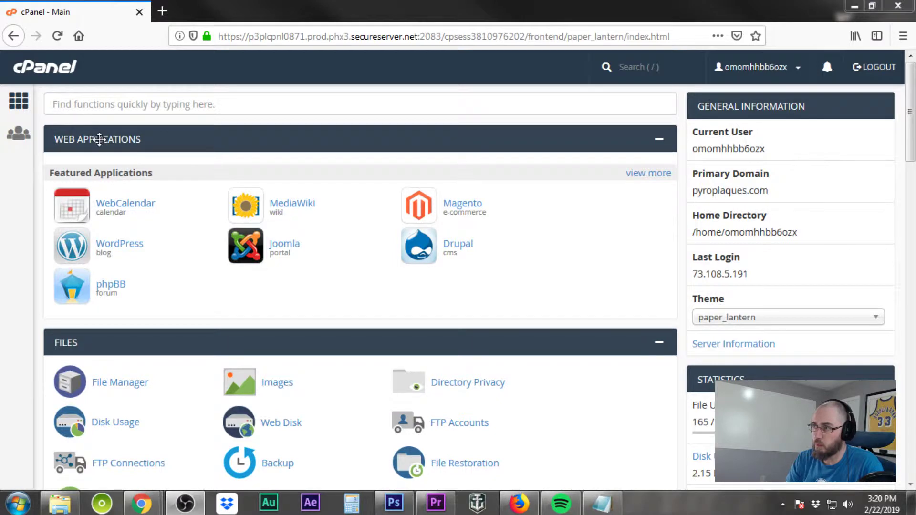
- Open the WordPress installer from Web Applications and begin a new installation
left_click(125, 252)
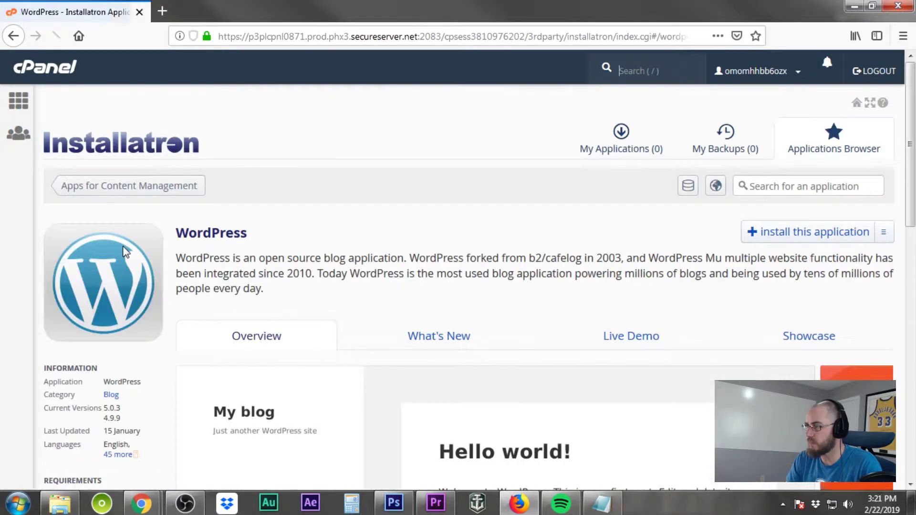
scroll(579, 235, "down", 4)
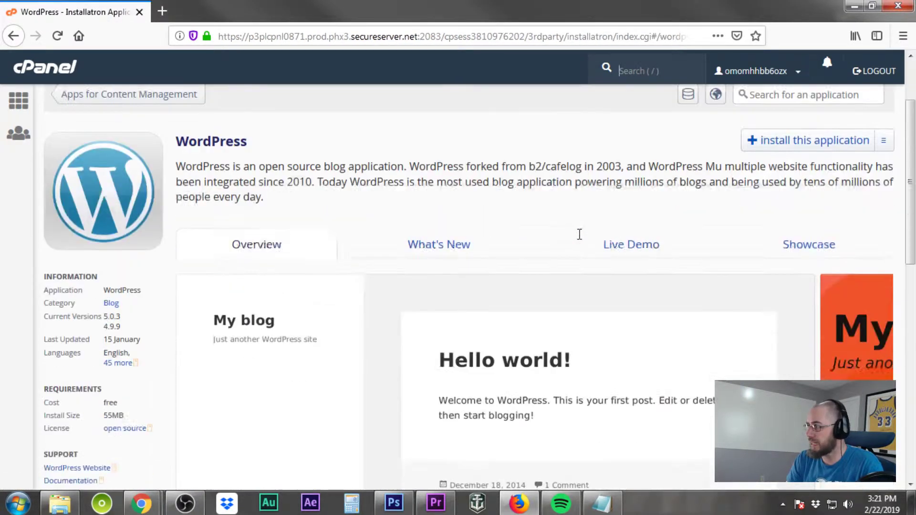
scroll(593, 223, "up", 4)
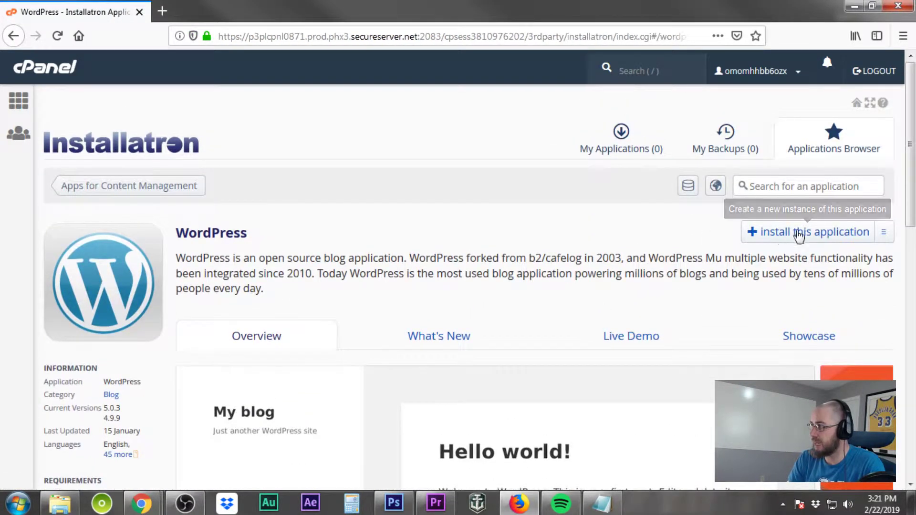
left_click(802, 239)
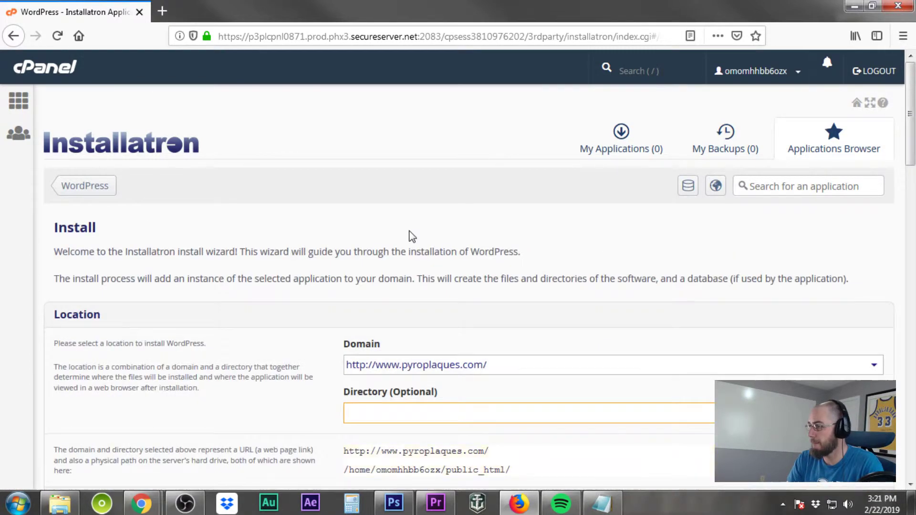
scroll(412, 236, "down", 4)
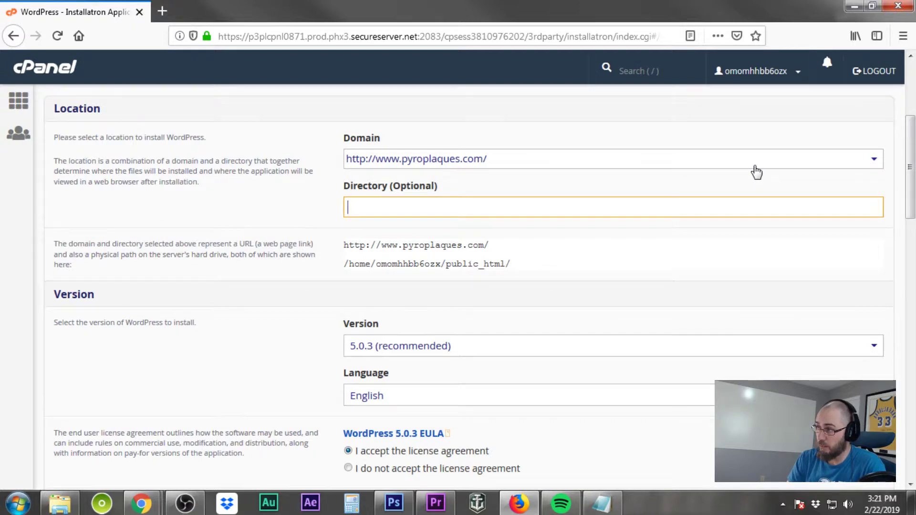
left_click(757, 164)
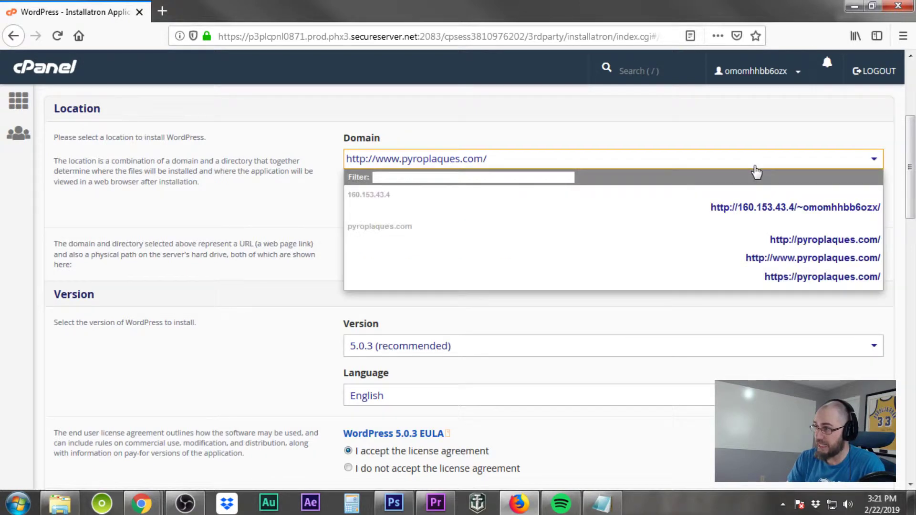
left_click(817, 279)
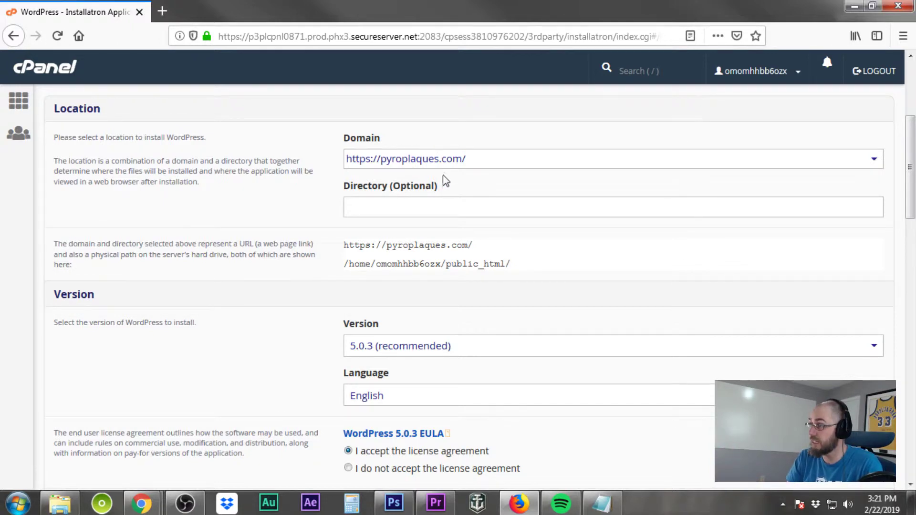
scroll(621, 315, "down", 3)
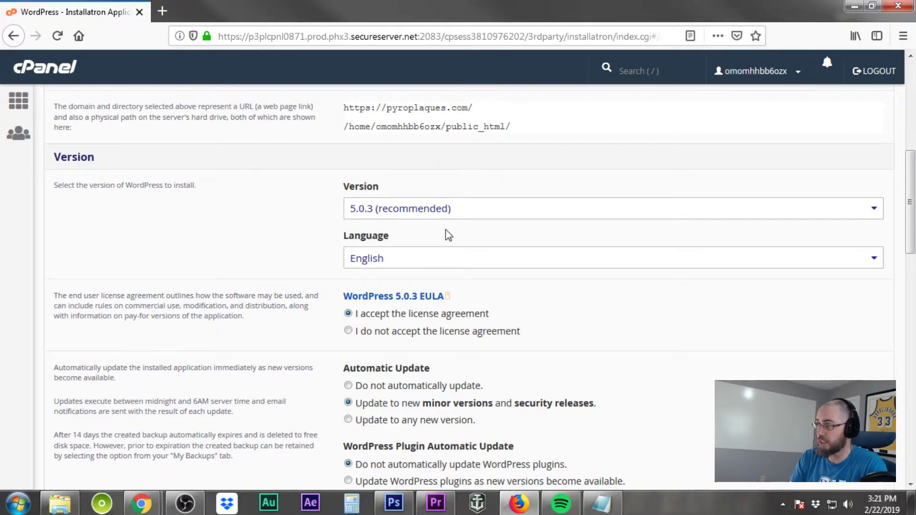
scroll(459, 268, "down", 3)
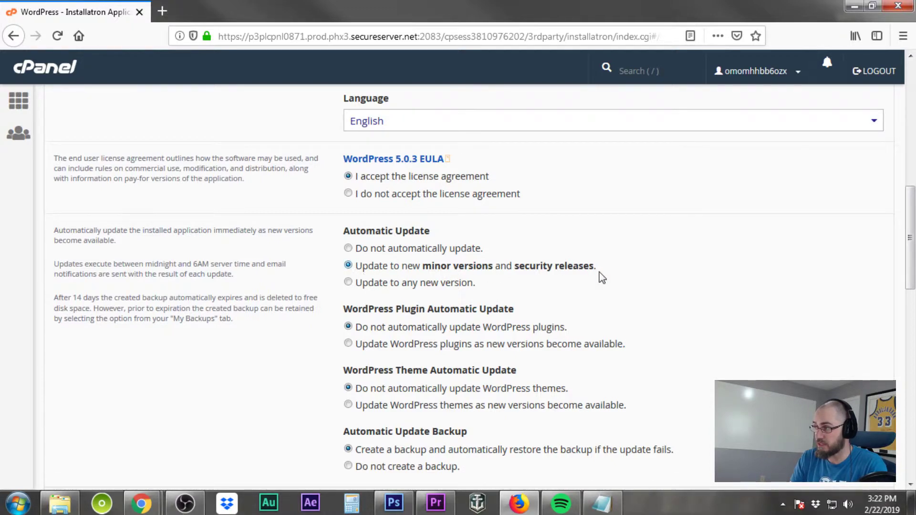
left_click(349, 344)
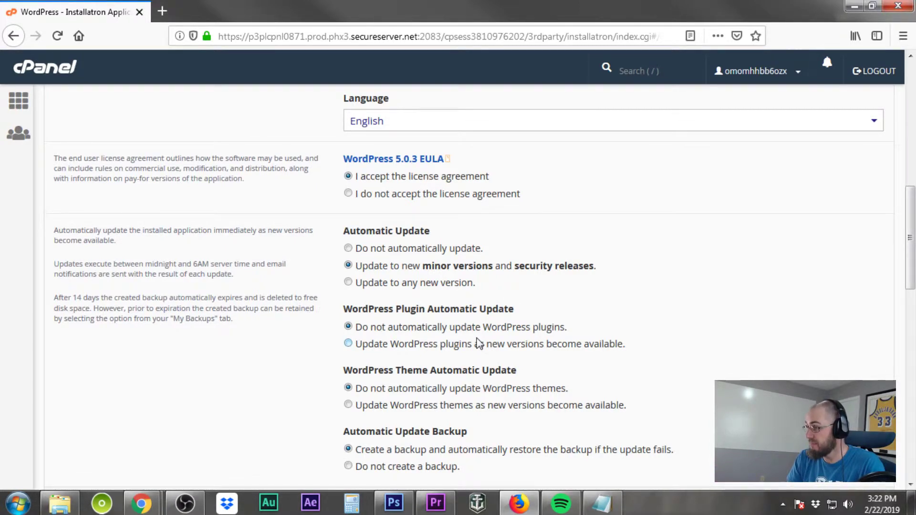
scroll(478, 342, "down", 2)
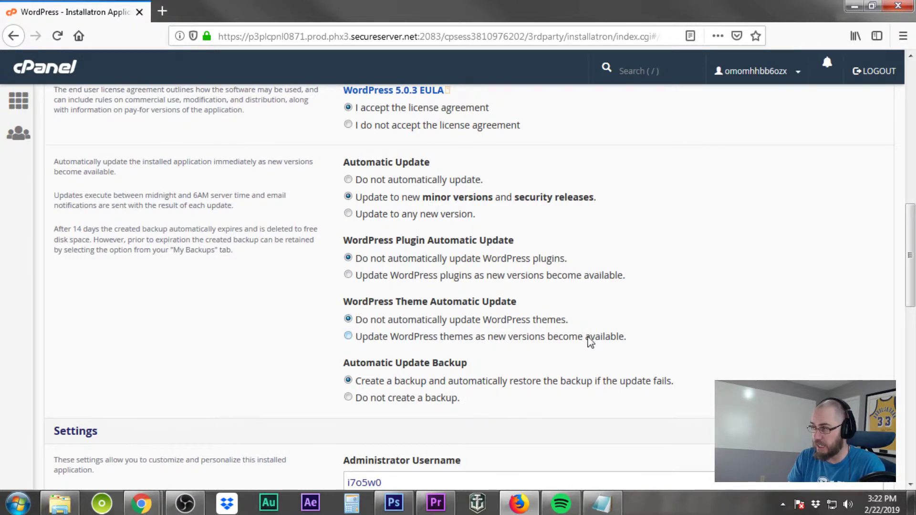
scroll(590, 342, "down", 4)
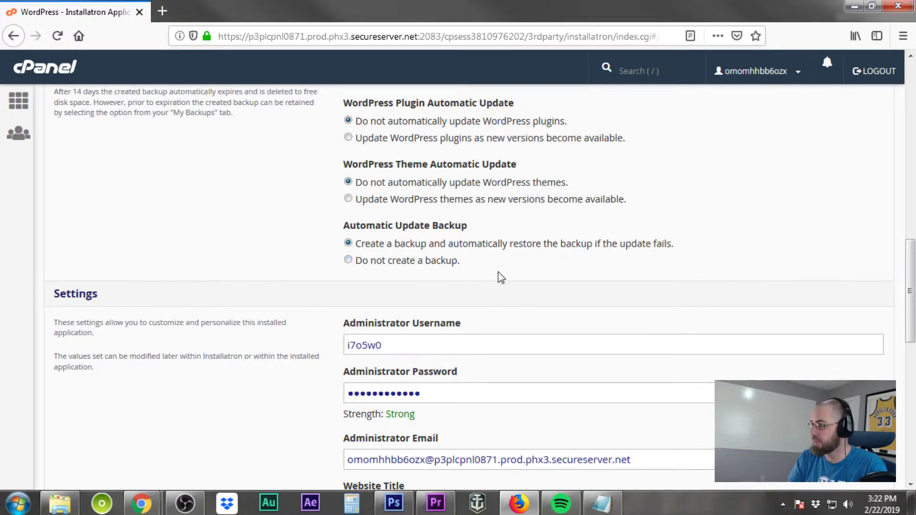
scroll(494, 276, "down", 3)
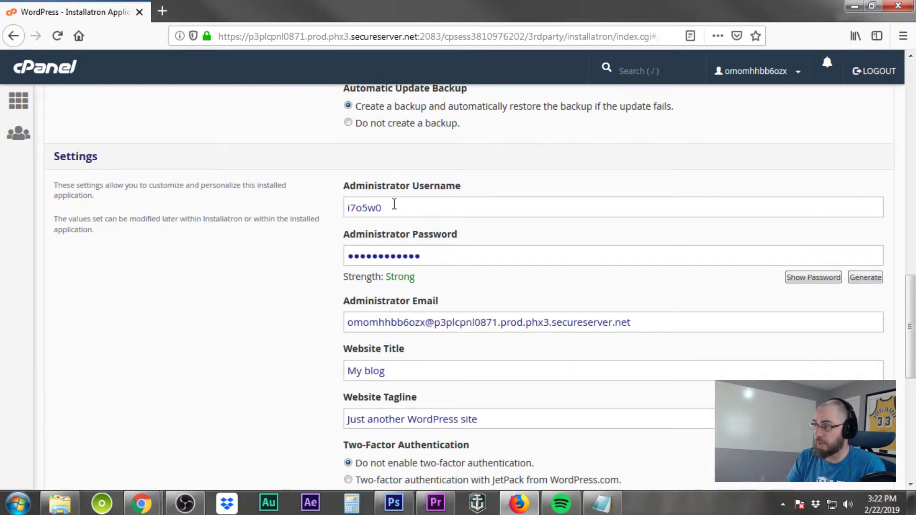
left_click_drag(395, 206, 258, 206)
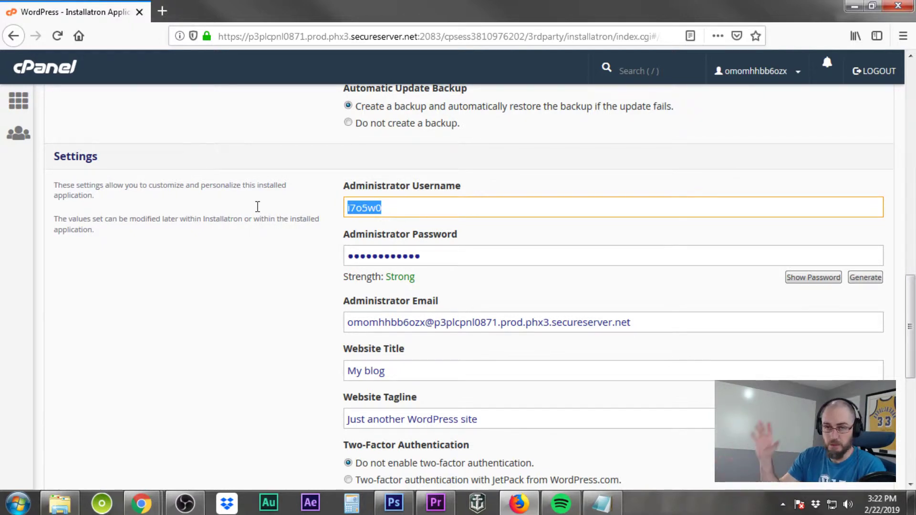
left_click(445, 258)
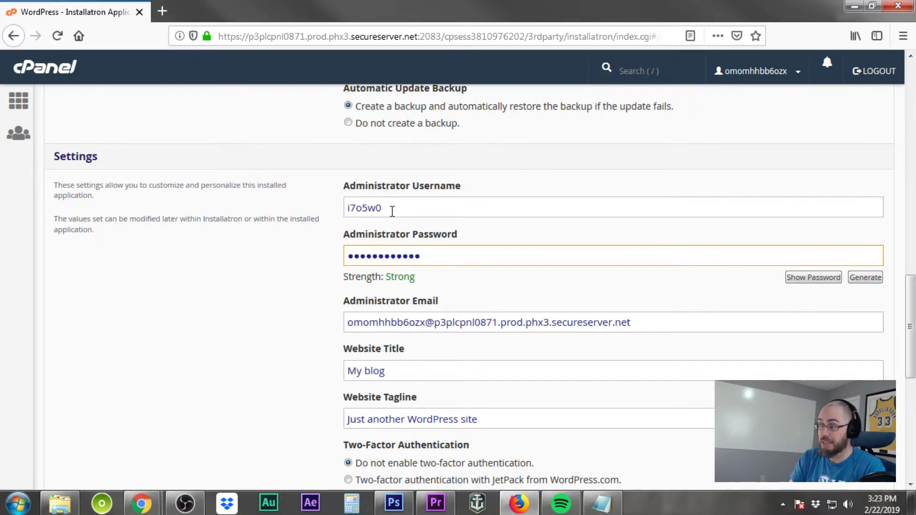
left_click_drag(392, 211, 340, 208)
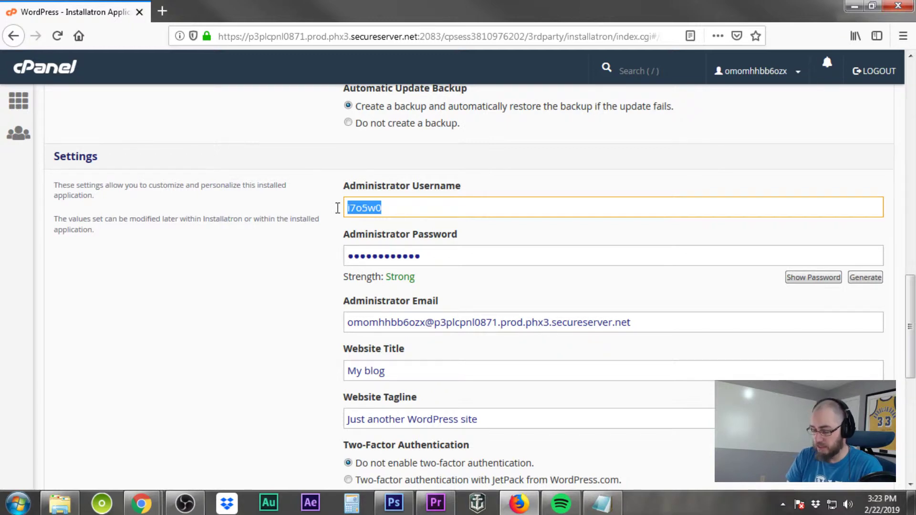
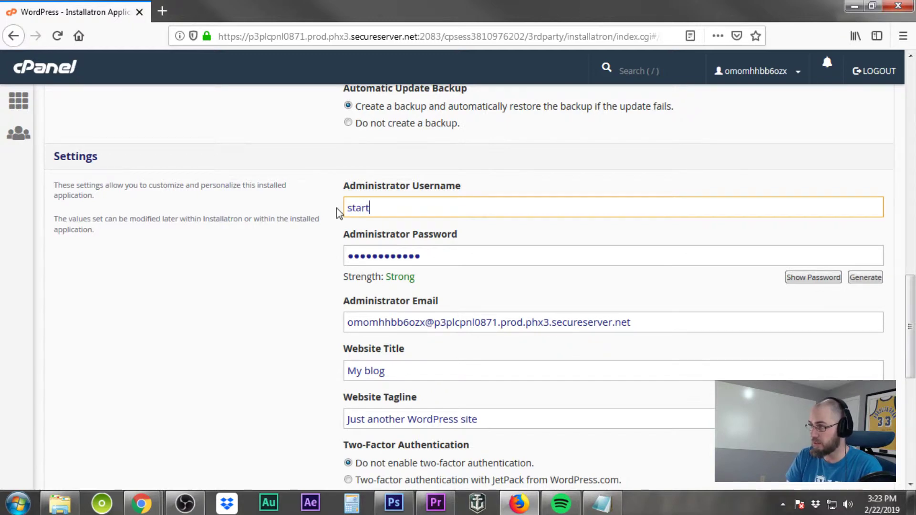
- Finish the custom admin username and enter a strong administrator password with a capitalised first letter
key("Tab")
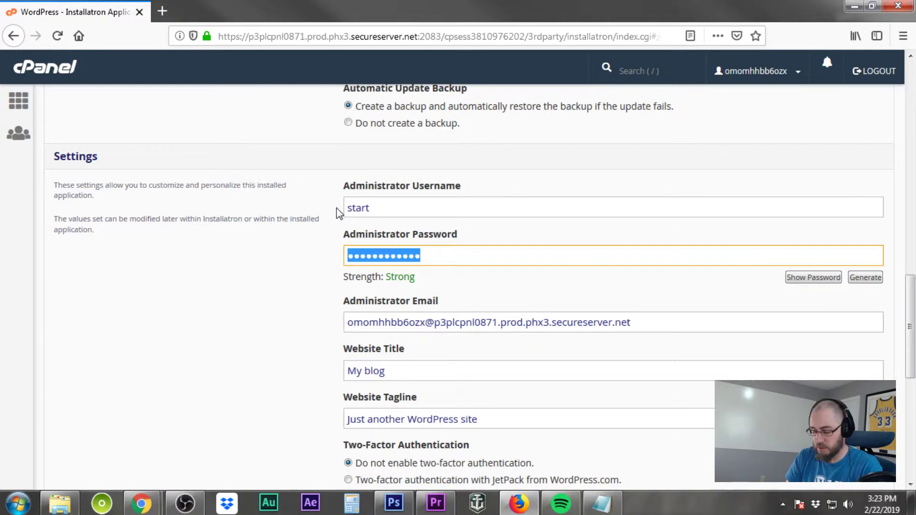
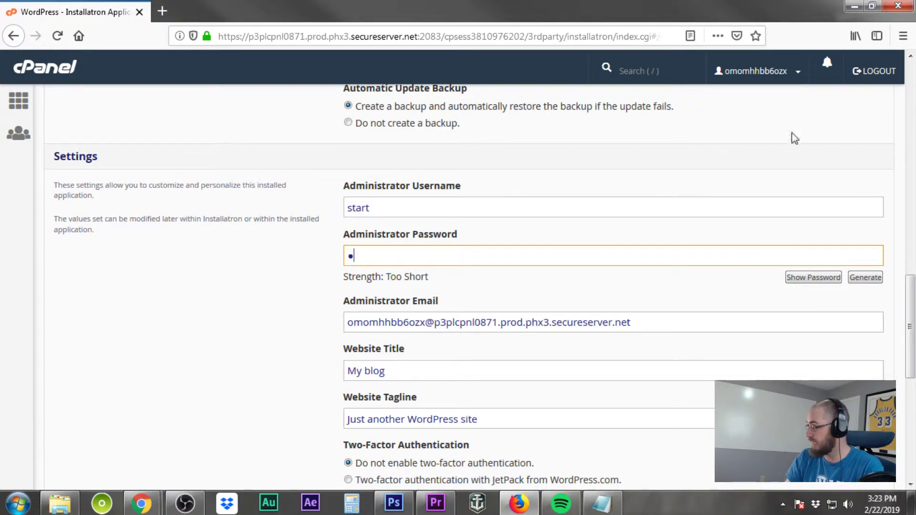
left_click(810, 280)
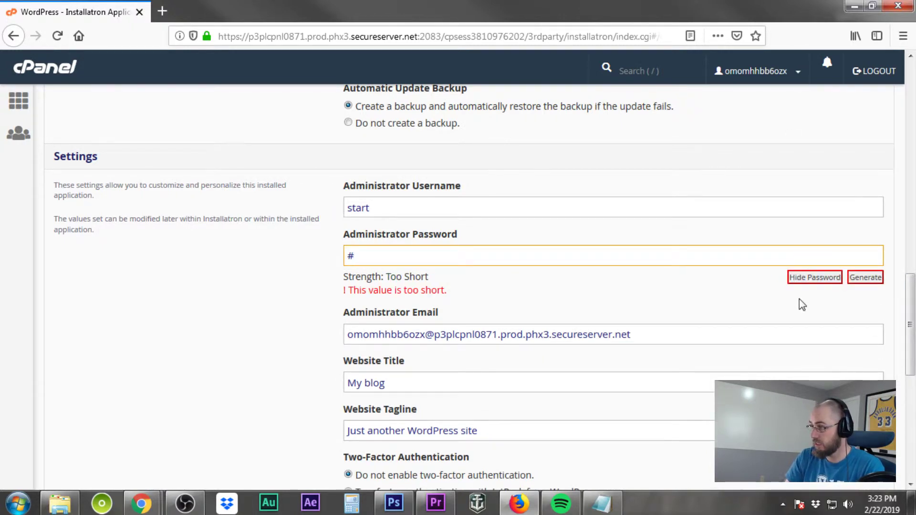
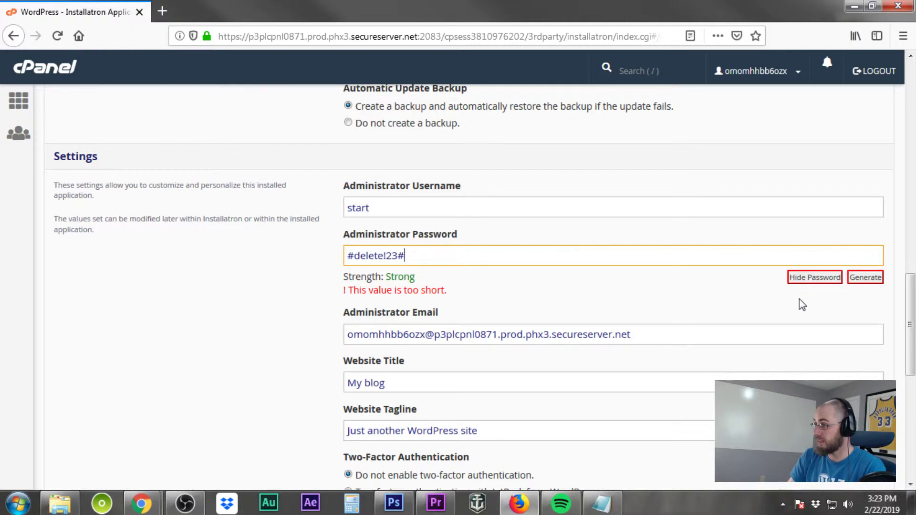
key("BackSpace")
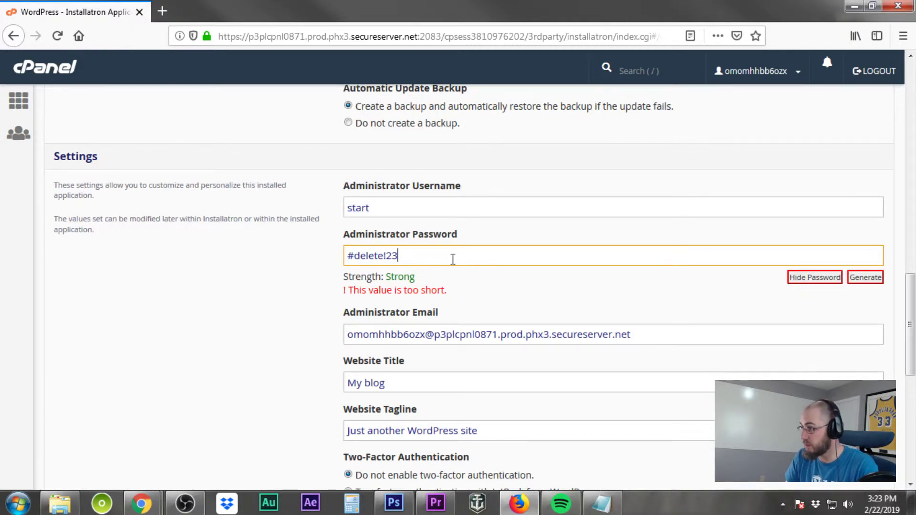
left_click(360, 256)
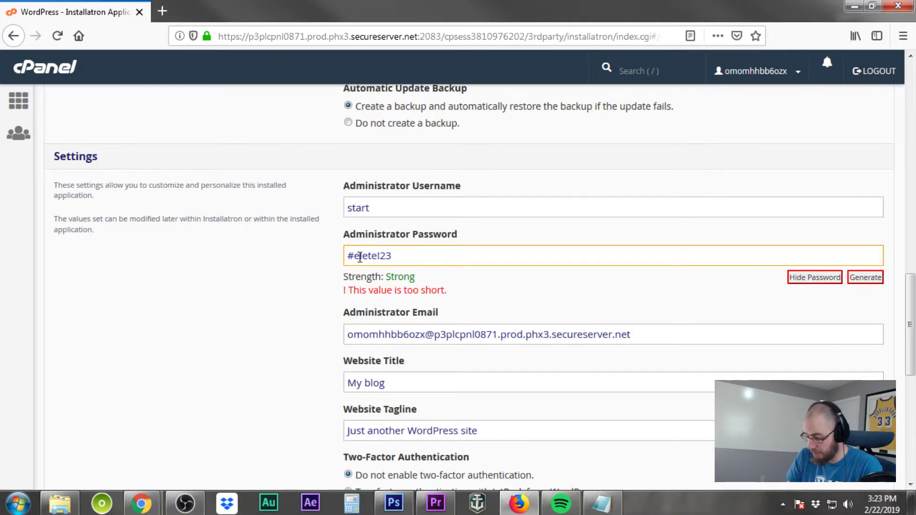
key("BackSpace")
type("D")
left_click(433, 254)
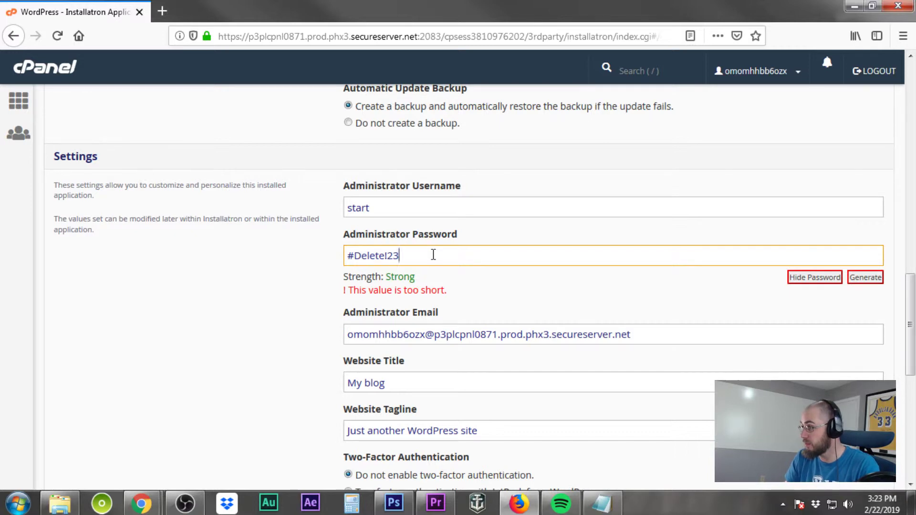
left_click(494, 289)
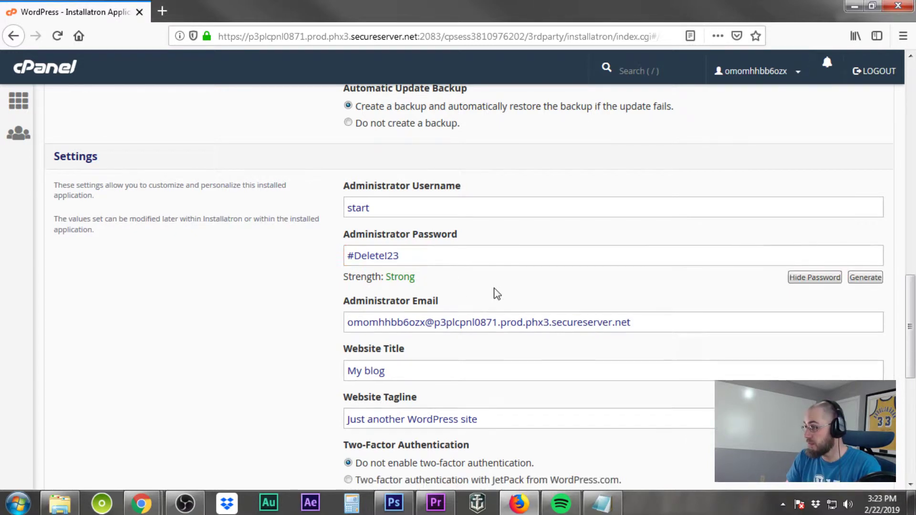
- Copy the administrator password and keep a copy of it in Notepad
left_click_drag(405, 253, 342, 253)
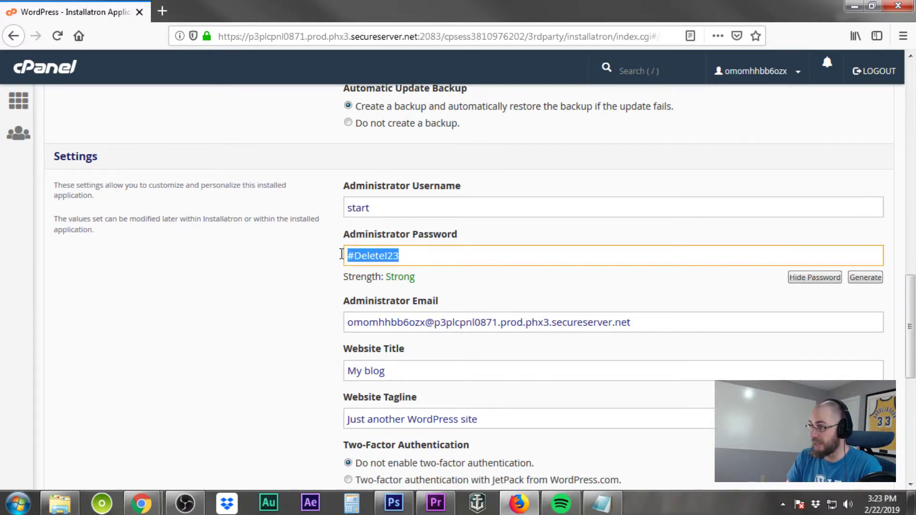
left_click(601, 502)
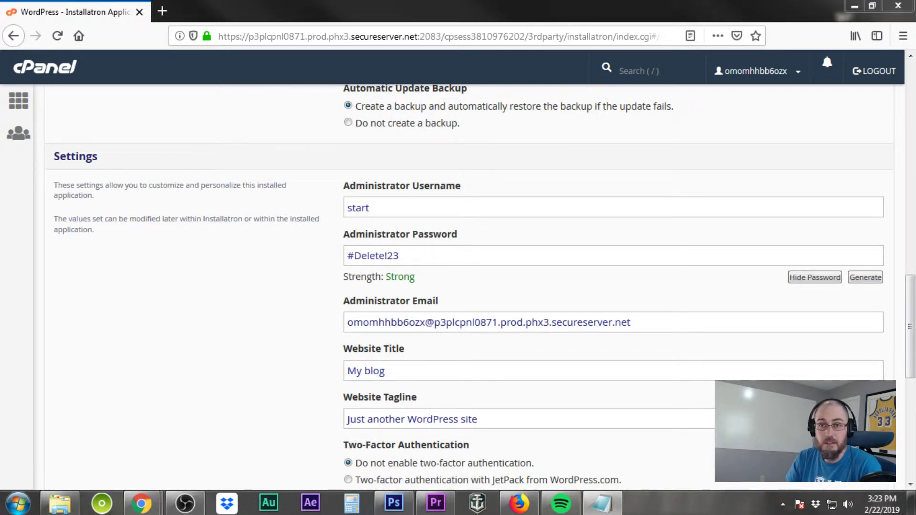
left_click_drag(413, 255, 327, 254)
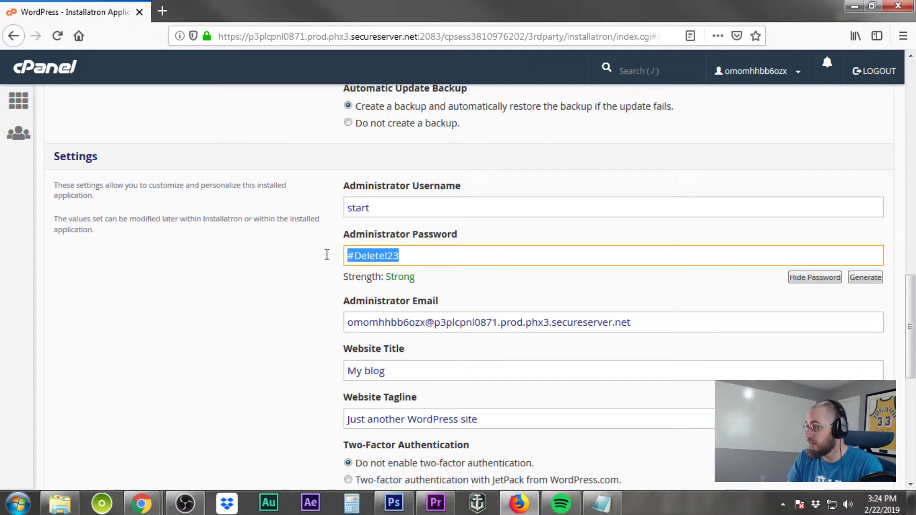
key("alt+Tab")
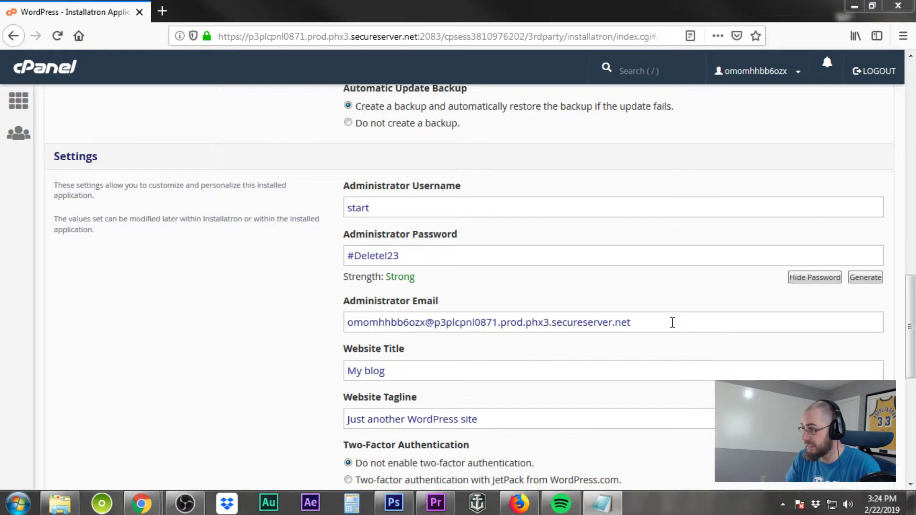
- Replace the default administrator e-mail with the site owner's own e-mail address
left_click(672, 322)
left_click_drag(672, 323, 294, 324)
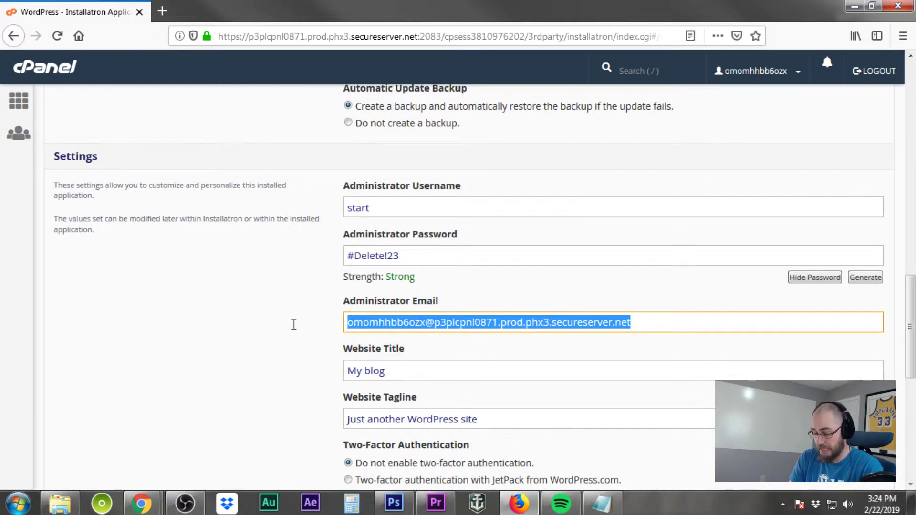
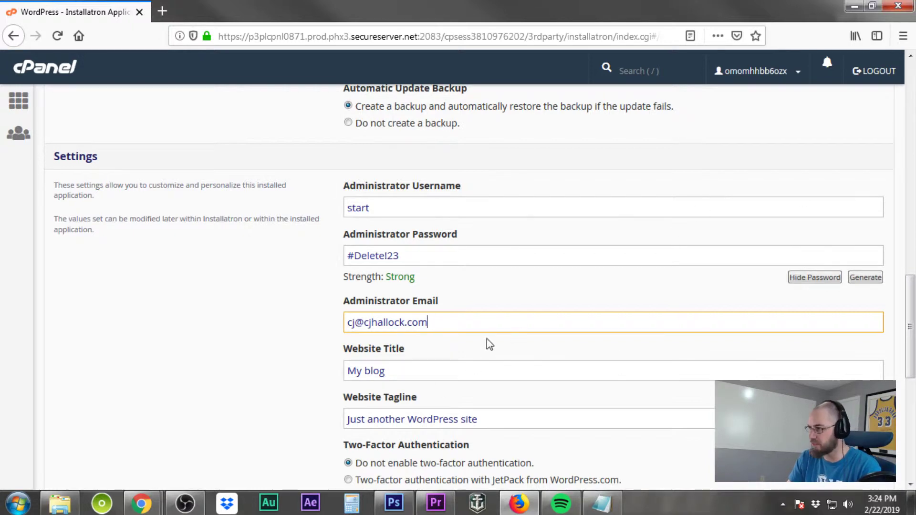
- Replace the website title 'My blog' with 'PyroPlaques'
scroll(486, 343, "down", 3)
left_click_drag(395, 229, 309, 231)
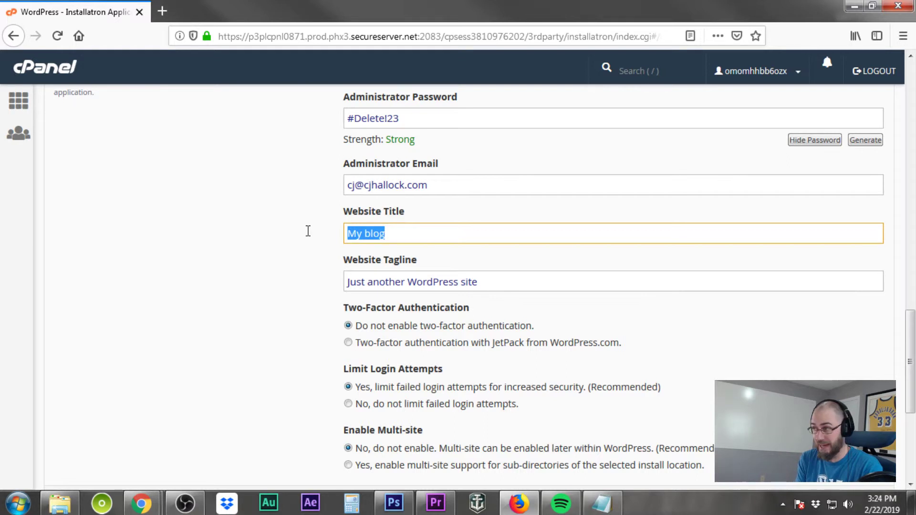
type("P")
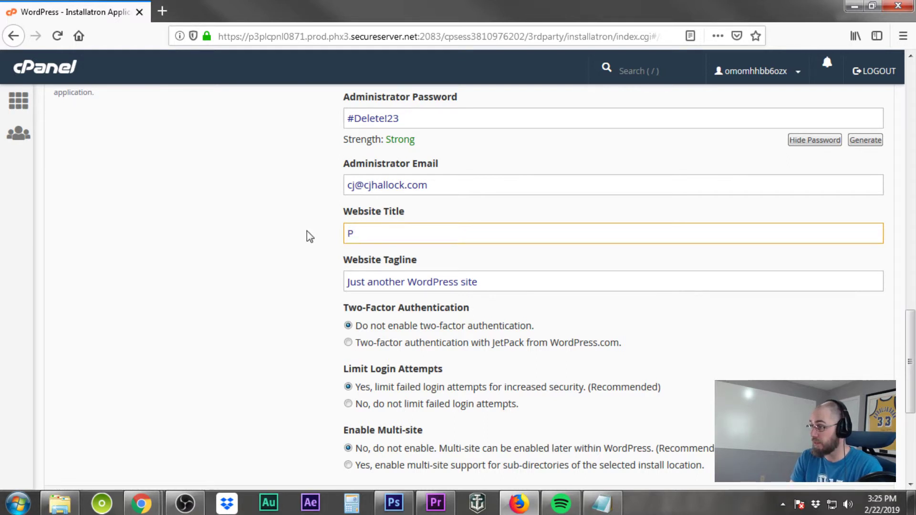
type("yroPlaques")
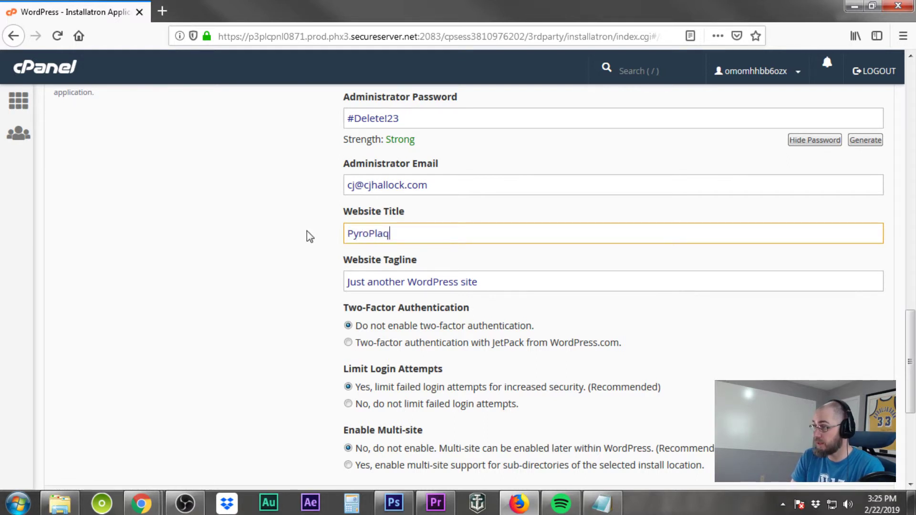
key("Left")
key("Left")
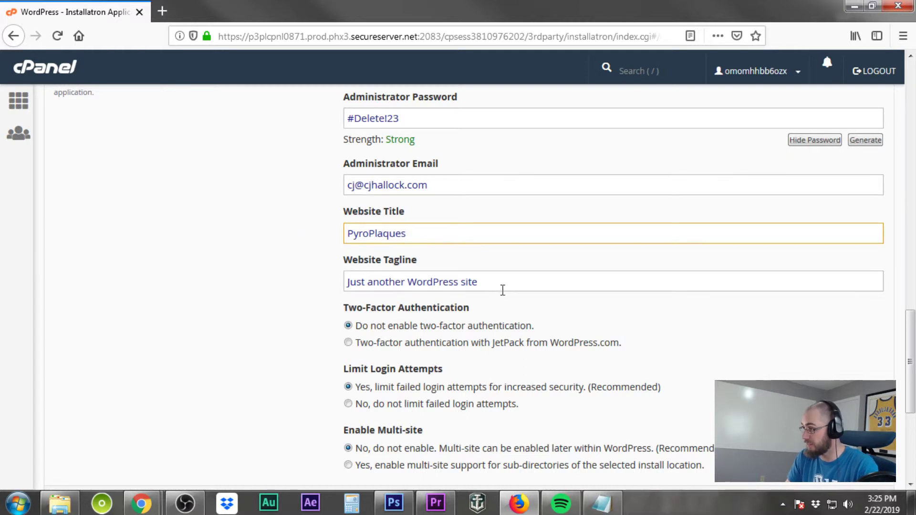
left_click_drag(501, 287, 327, 282)
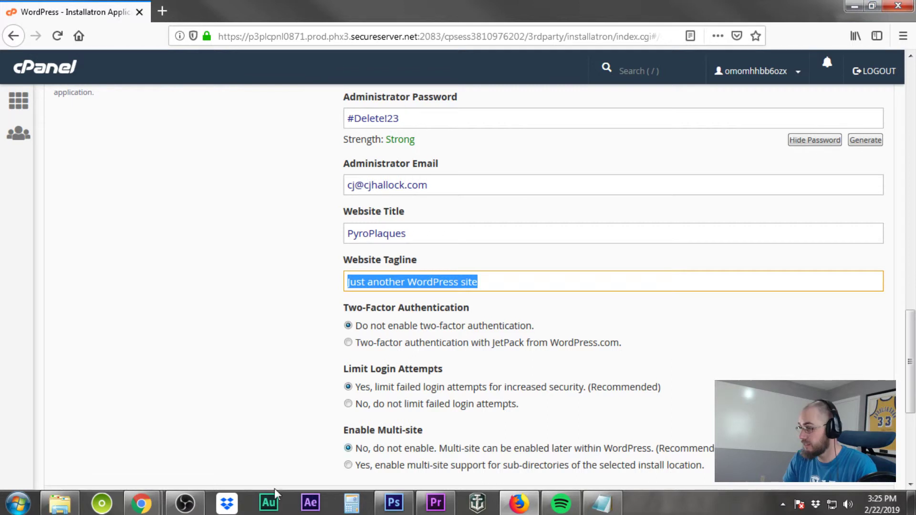
- Set the website tagline to 'Art By Hand With Fire'
left_click(394, 503)
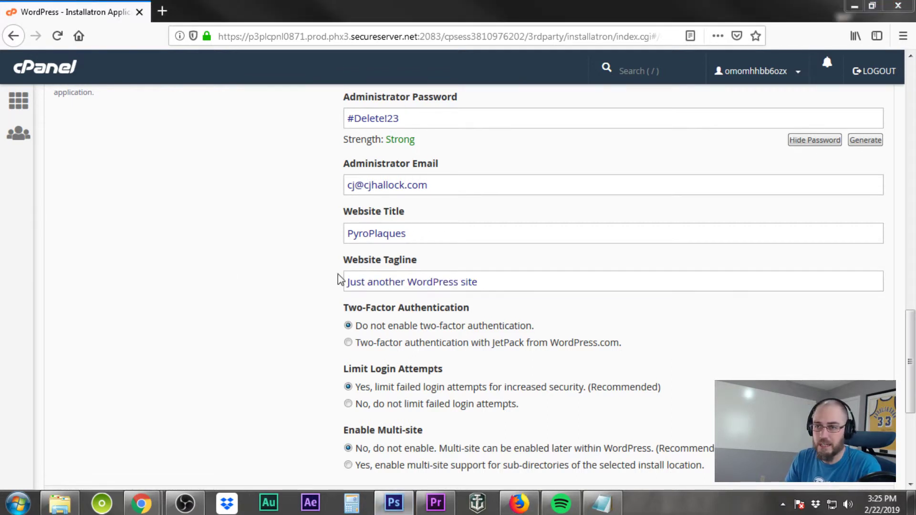
left_click_drag(483, 285, 268, 276)
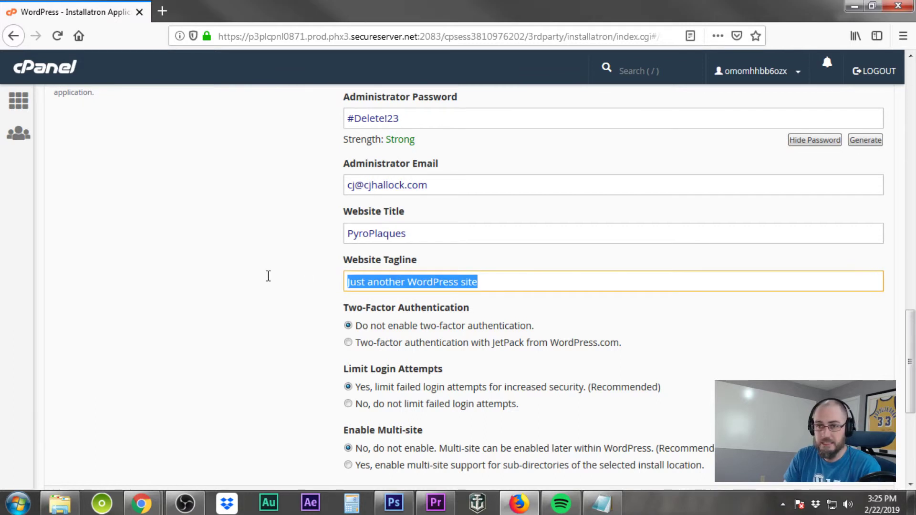
type("Arty")
key("BackSpace")
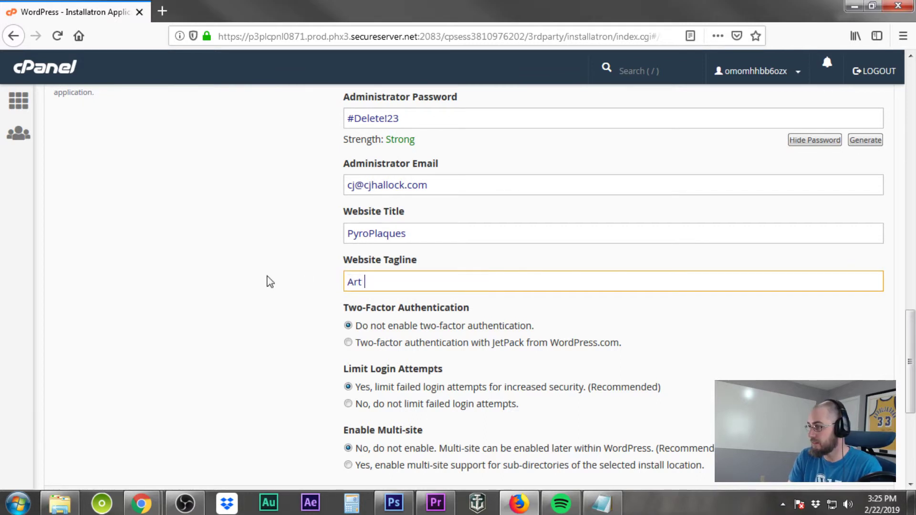
type("b")
key("BackSpace")
type("By")
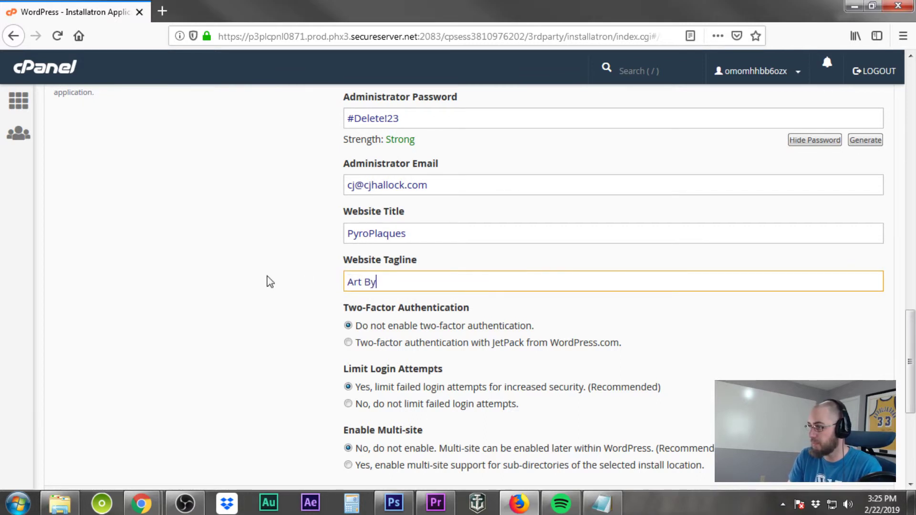
type(" Hand With ")
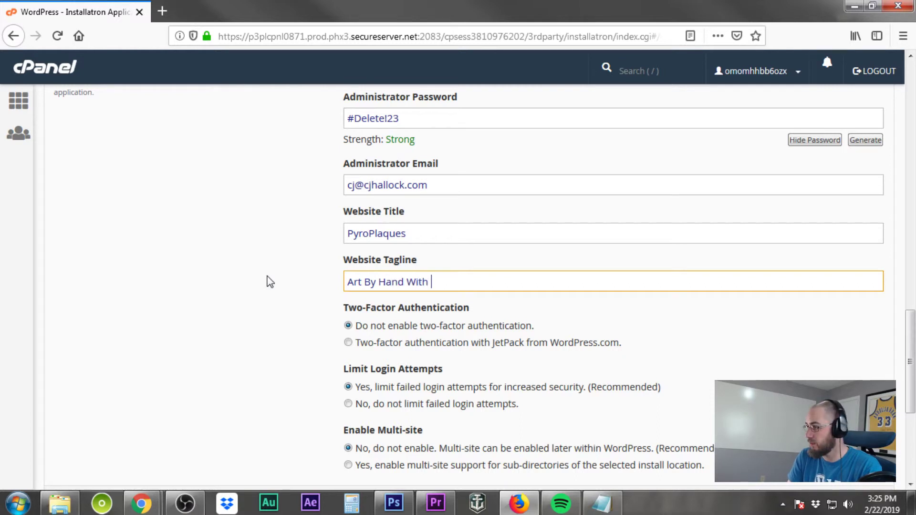
type("Fire")
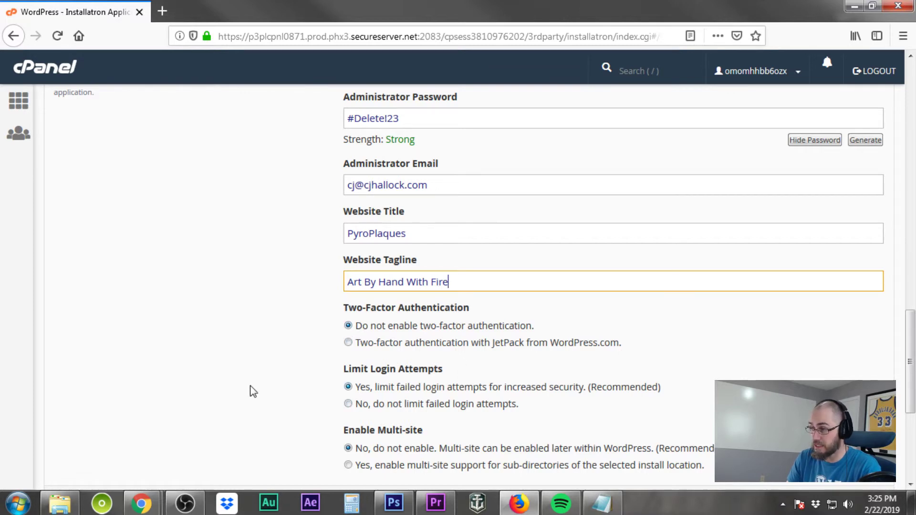
- Choose not to limit failed login attempts and run the WordPress installation
left_click(350, 405)
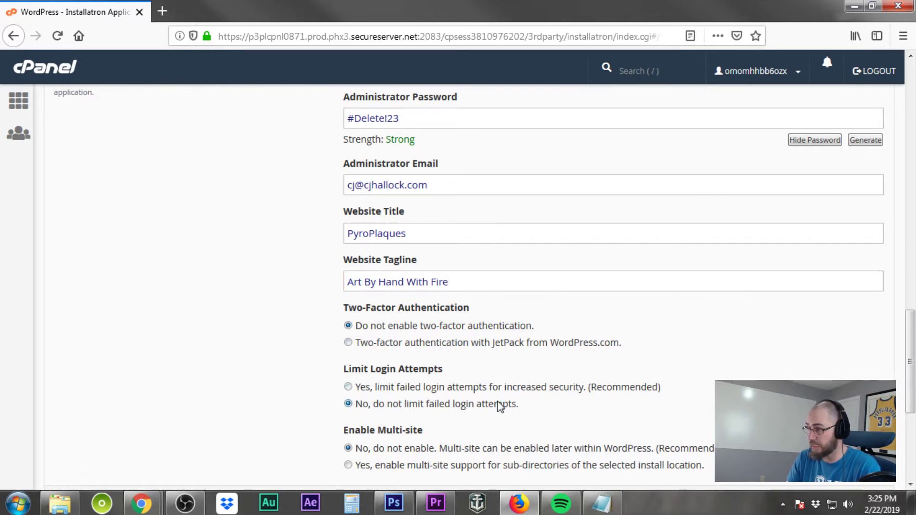
scroll(499, 406, "down", 3)
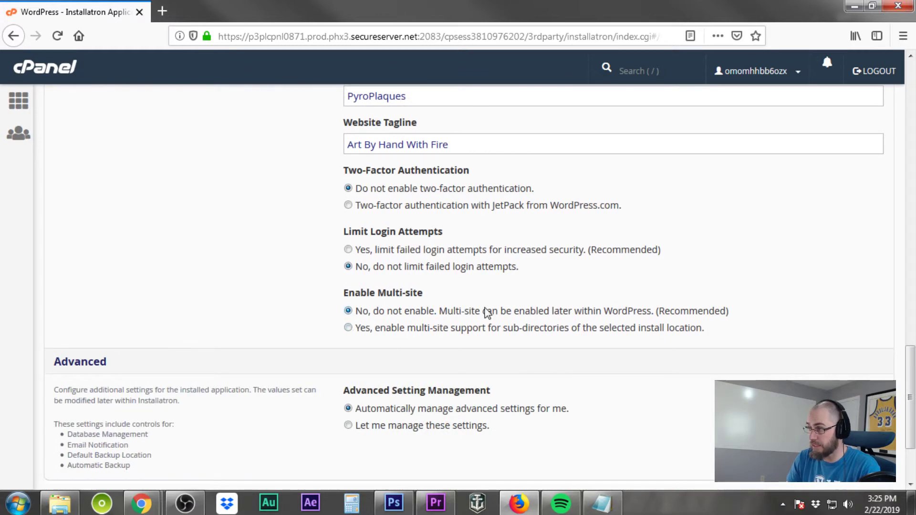
scroll(550, 385, "down", 3)
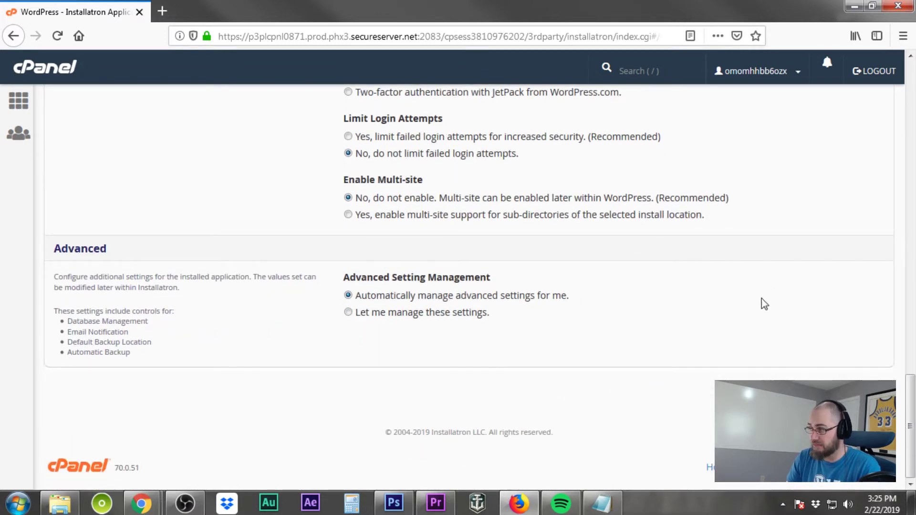
left_click(864, 394)
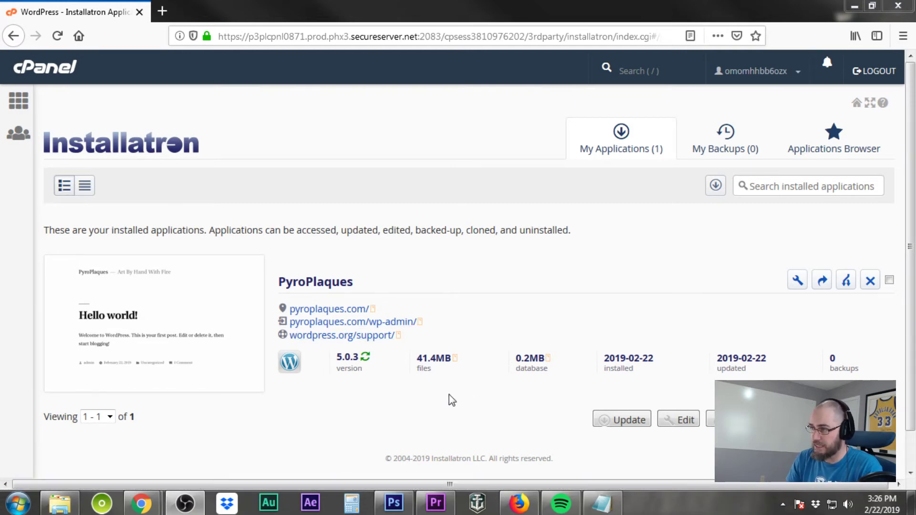
- Open the pyroplaques.com/ link in a new browser tab and view the live site
right_click(330, 310)
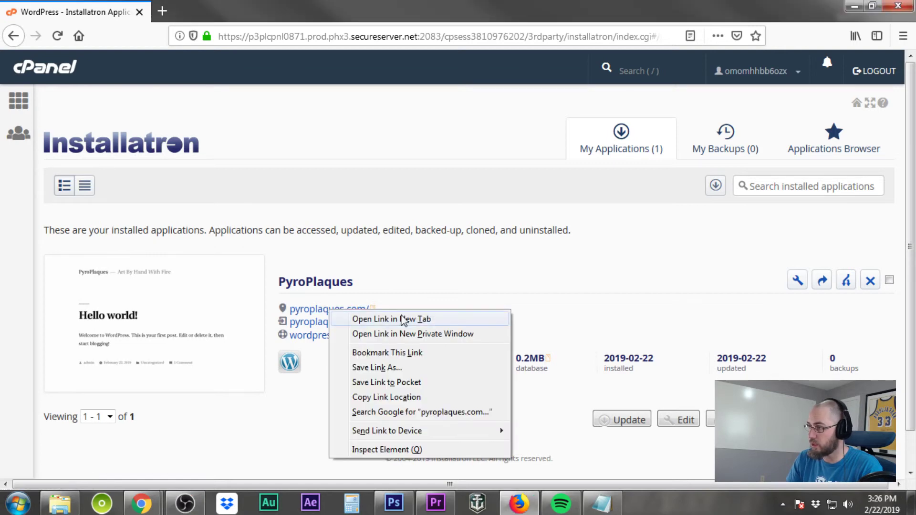
left_click(403, 319)
left_click(194, 12)
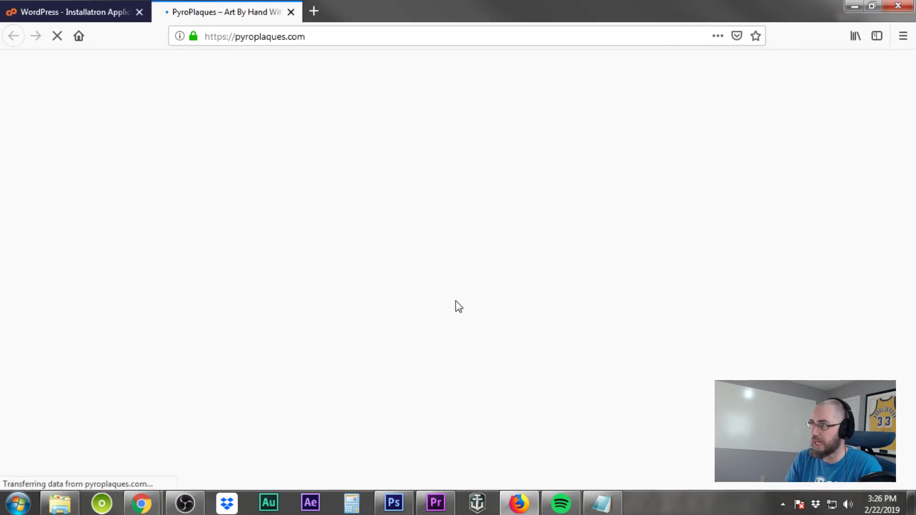